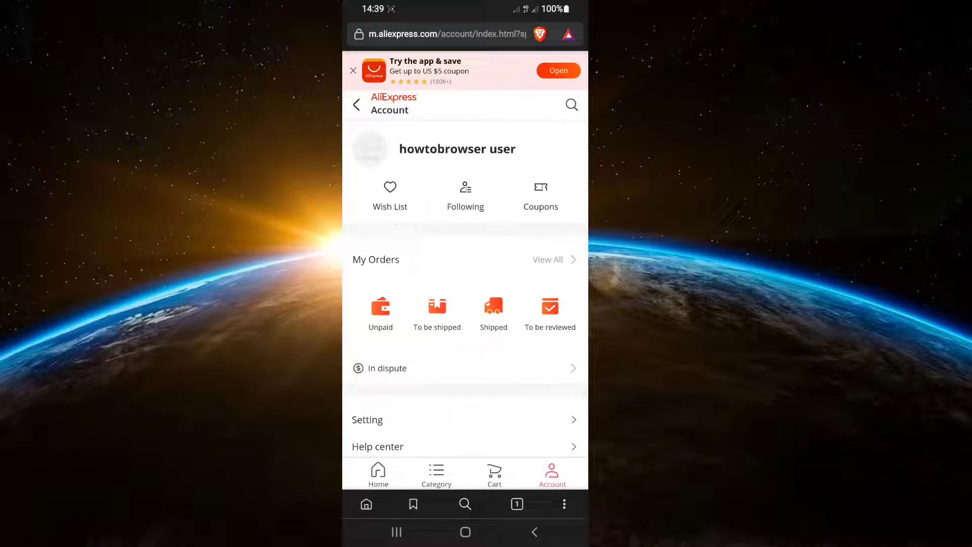
scroll(465, 304, "down", 1)
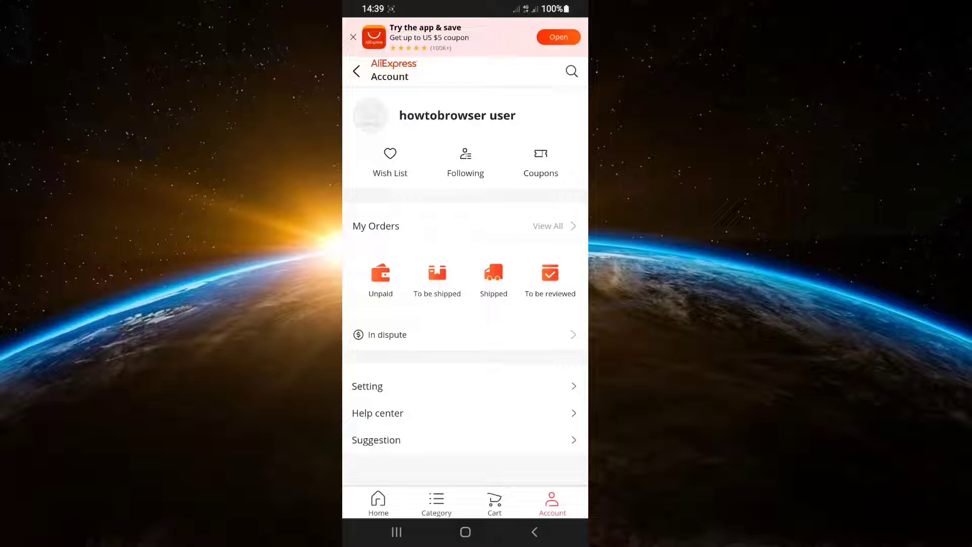
left_click(367, 386)
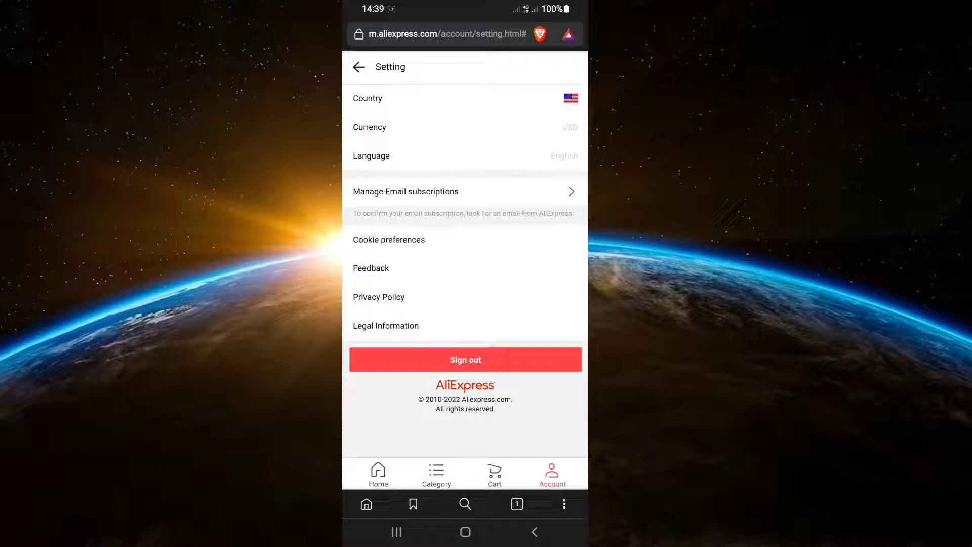
left_click(358, 67)
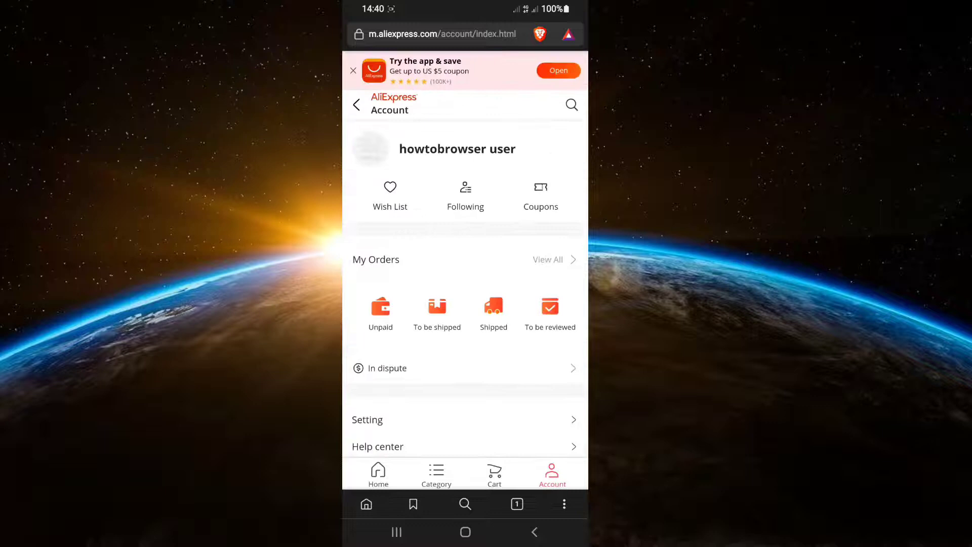
scroll(465, 304, "down", 1)
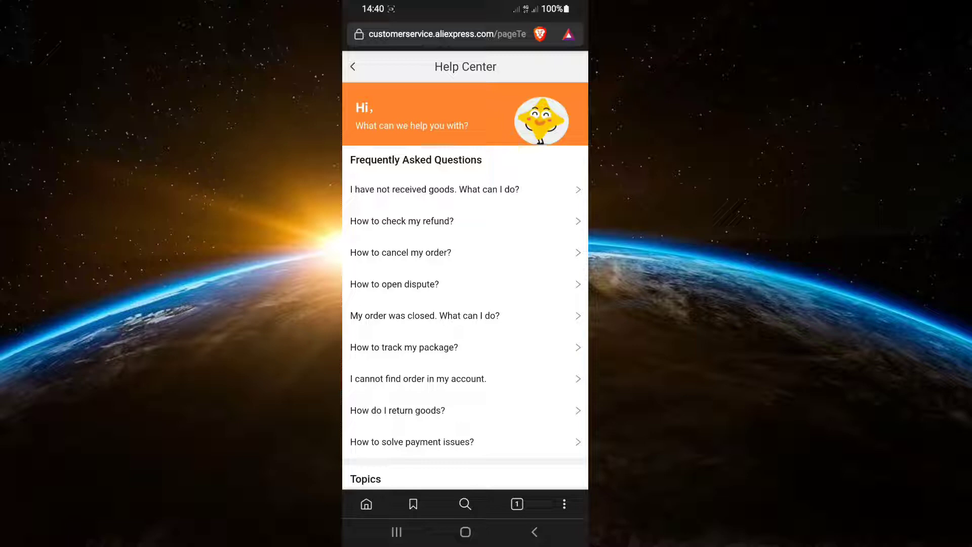
scroll(464, 305, "down", 5)
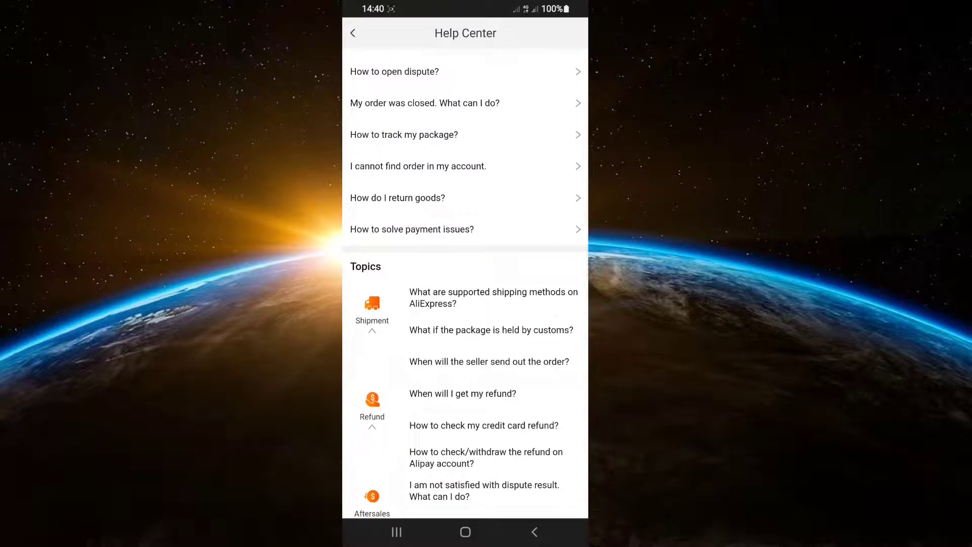
scroll(464, 288, "down", 5)
scroll(465, 289, "down", 5)
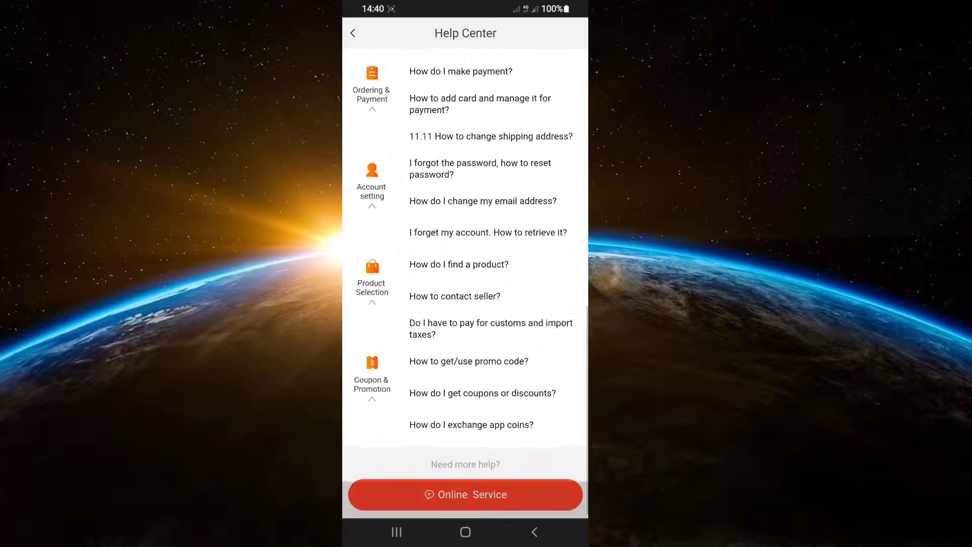
scroll(464, 289, "up", 1)
scroll(464, 289, "down", 1)
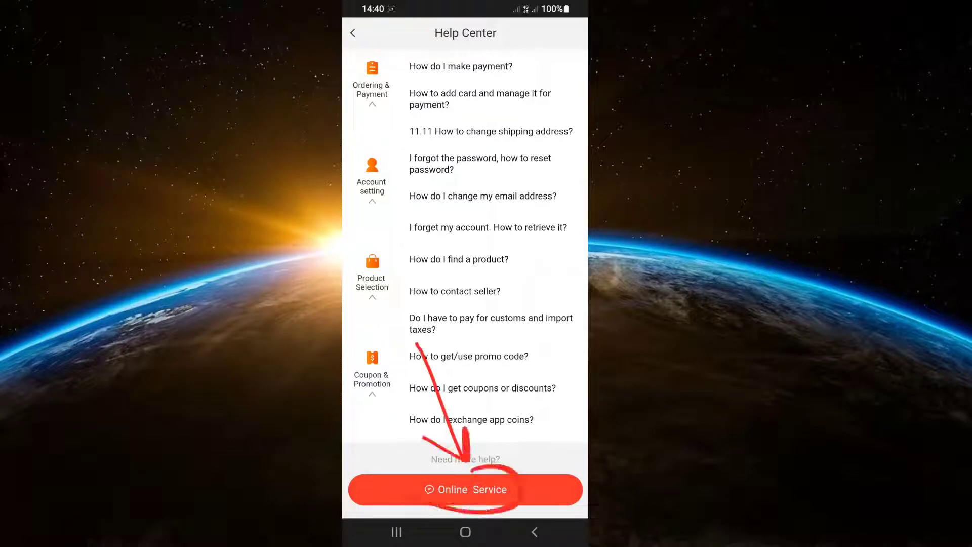
scroll(464, 288, "up", 1)
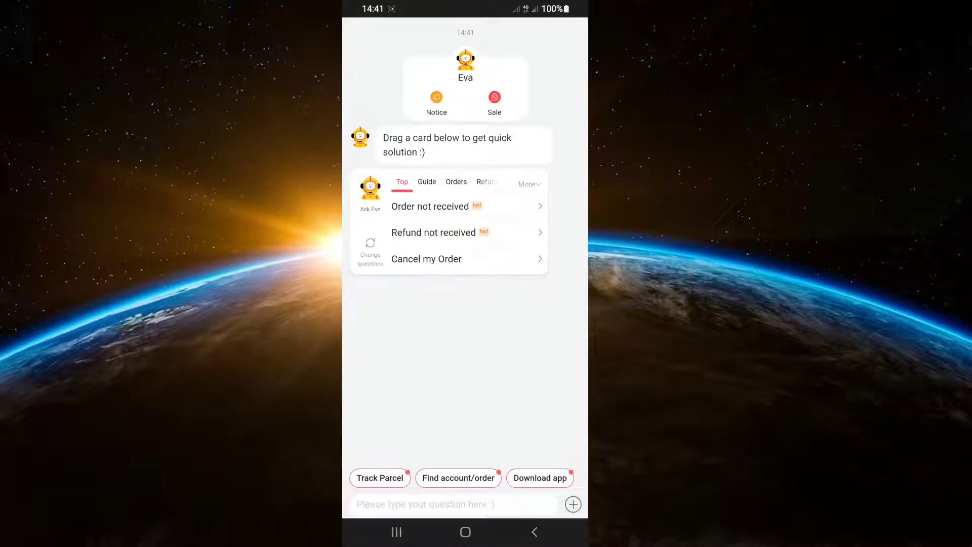
- Send 'Deactivate account' to the Eva assistant in Online Service chat
left_click(426, 504)
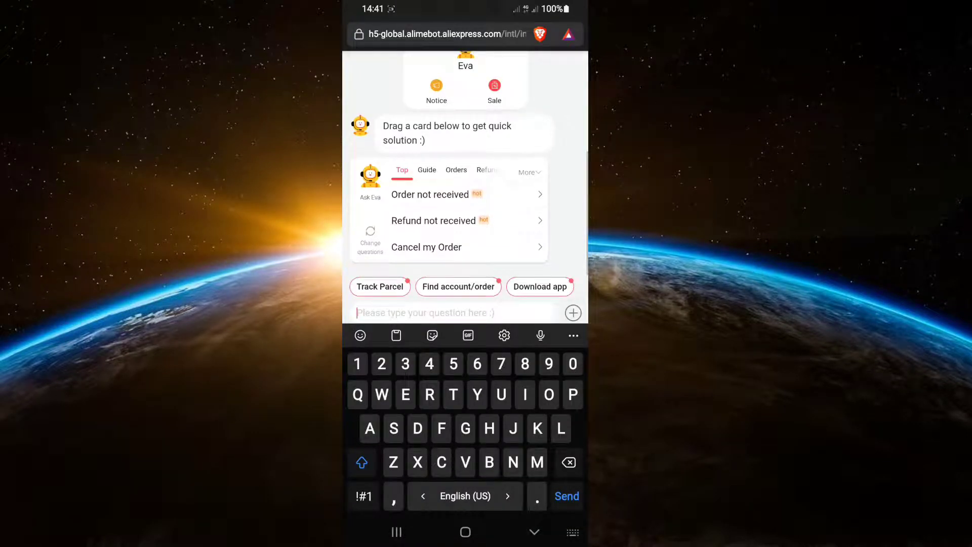
left_click(418, 428)
type("e")
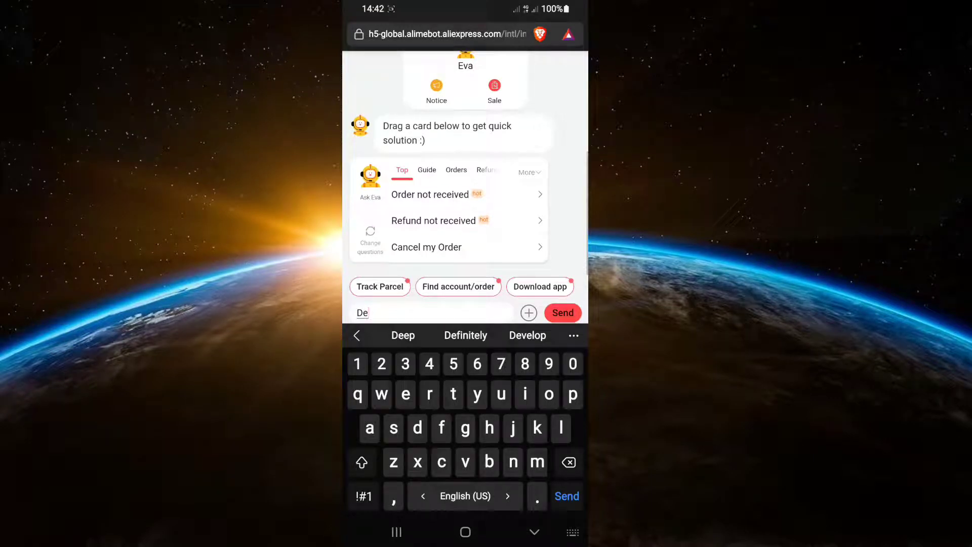
type("a")
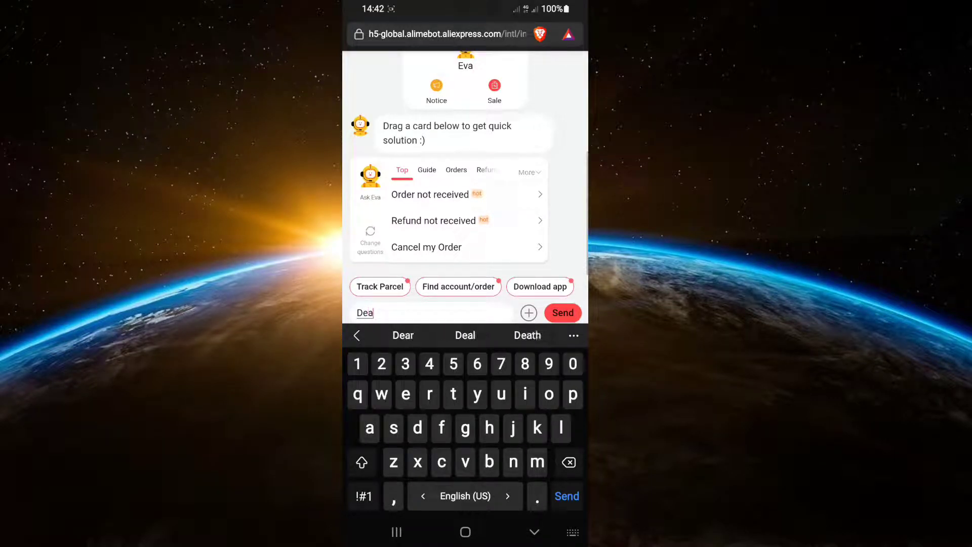
type("cti")
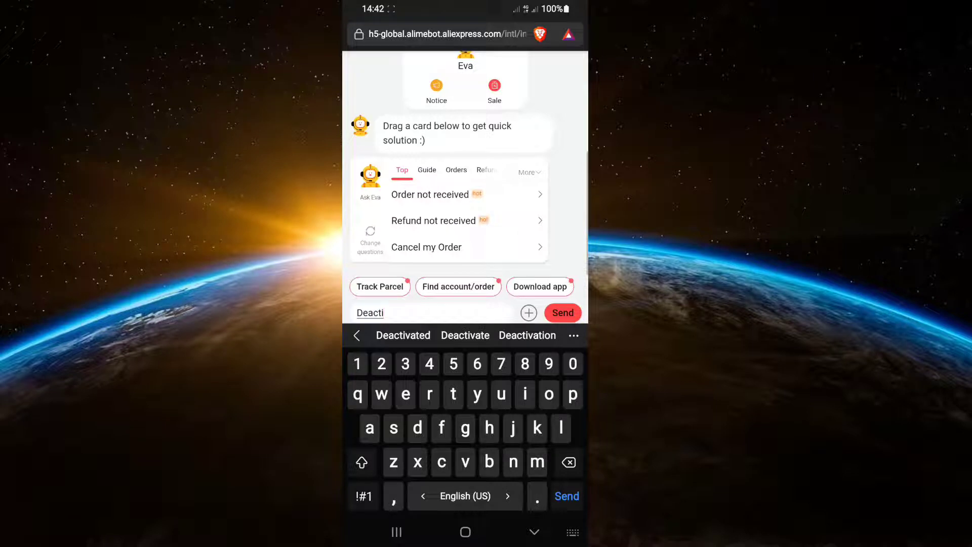
left_click(465, 335)
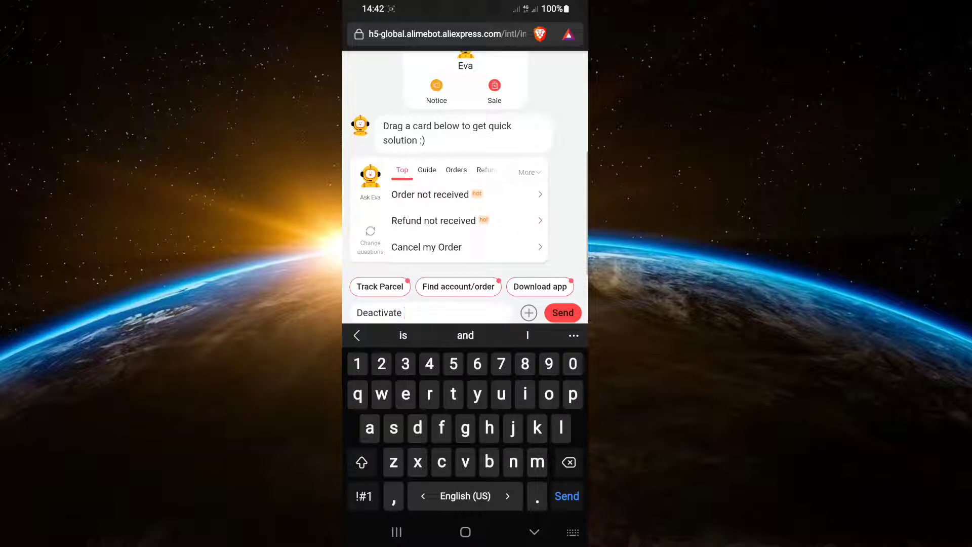
type("acc")
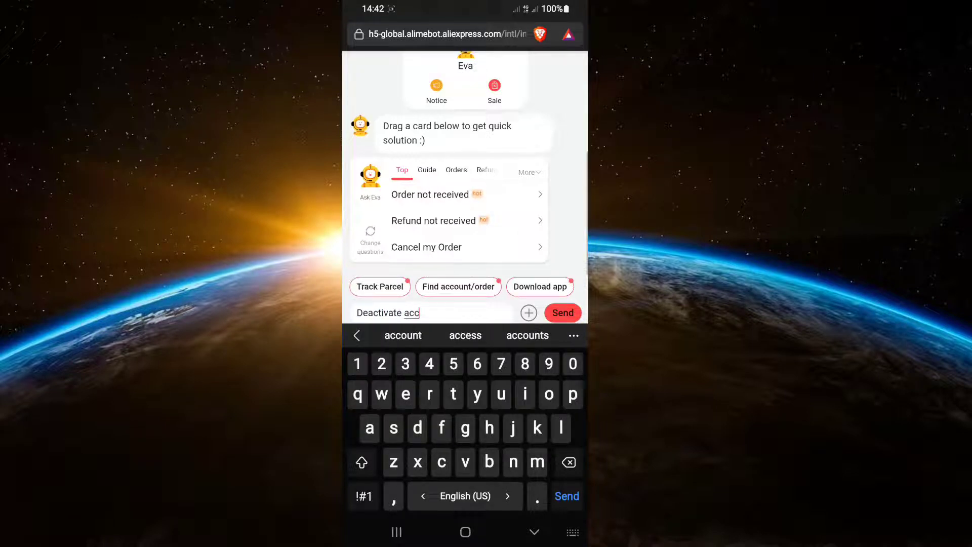
left_click(403, 336)
left_click(563, 312)
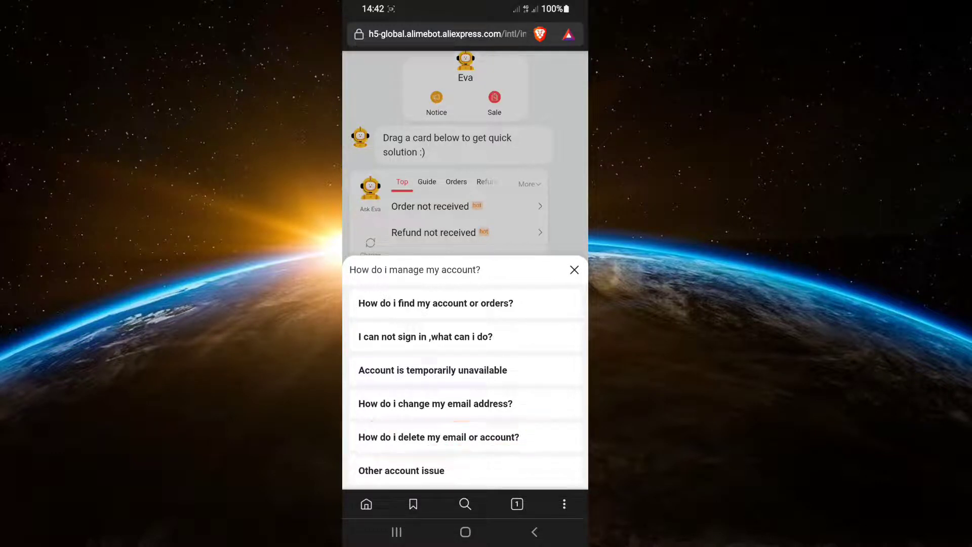
- Ask 'How do I delete my email or account?' and dismiss the follow-up options
left_click(439, 437)
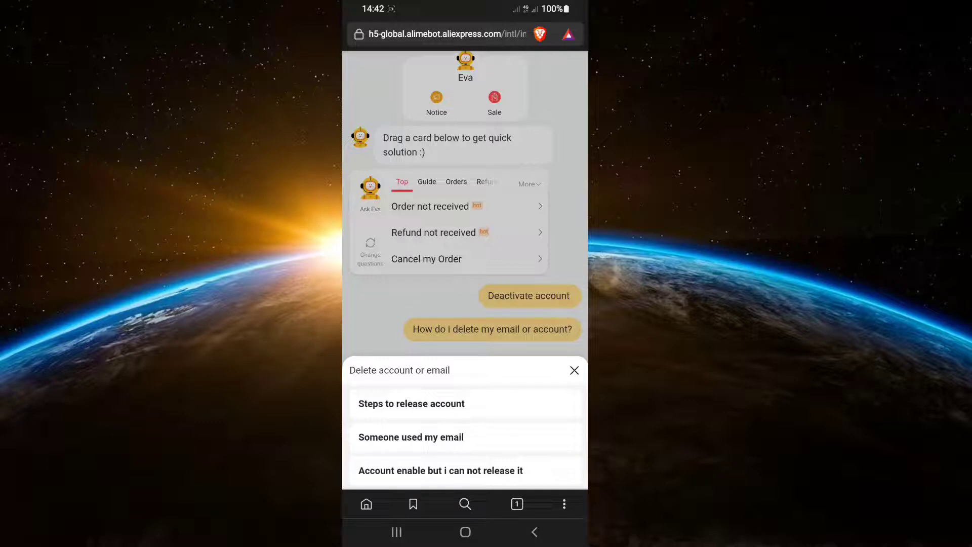
key("Escape")
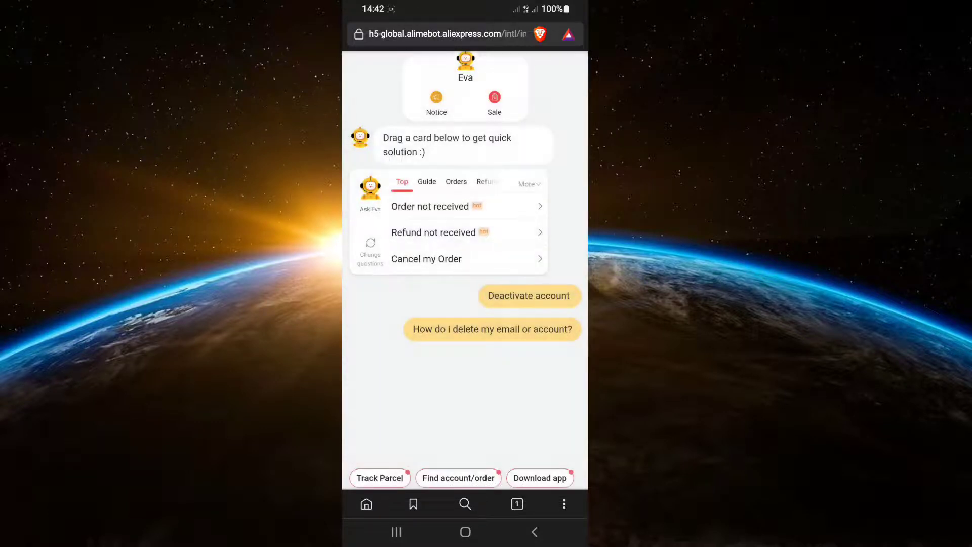
scroll(464, 304, "down", 2)
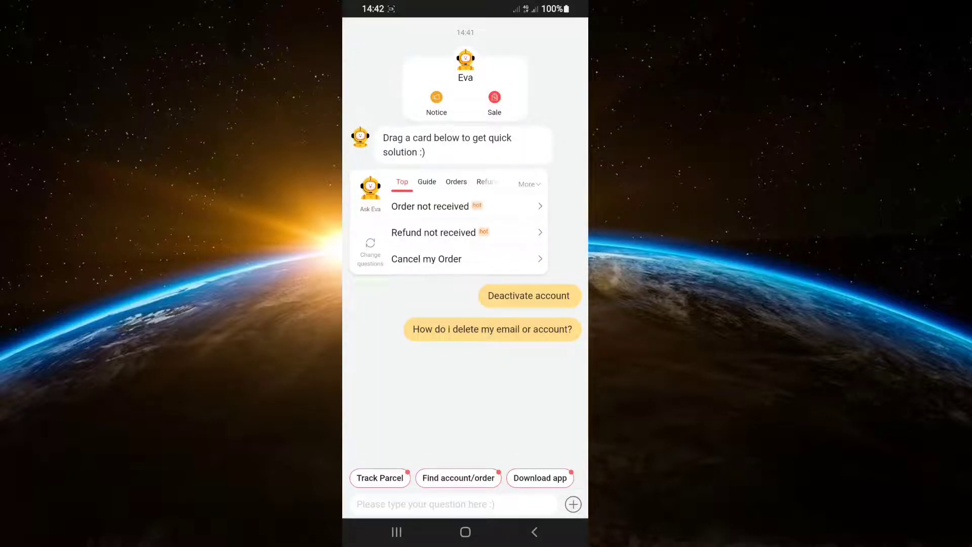